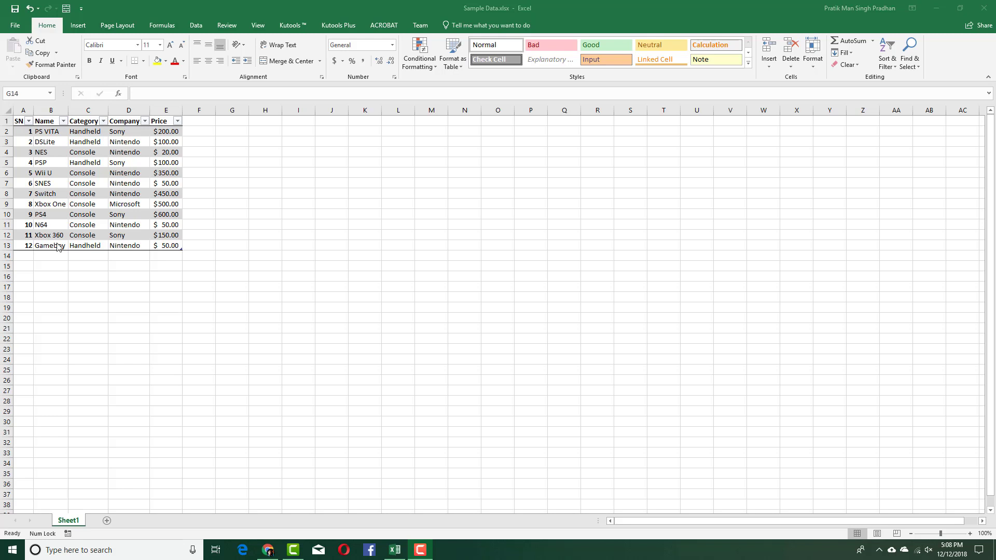
# Browse the SN, Name and first record's values, including Price, in the data table
pyautogui.moveTo(26, 142); pyautogui.dragTo(51, 256)
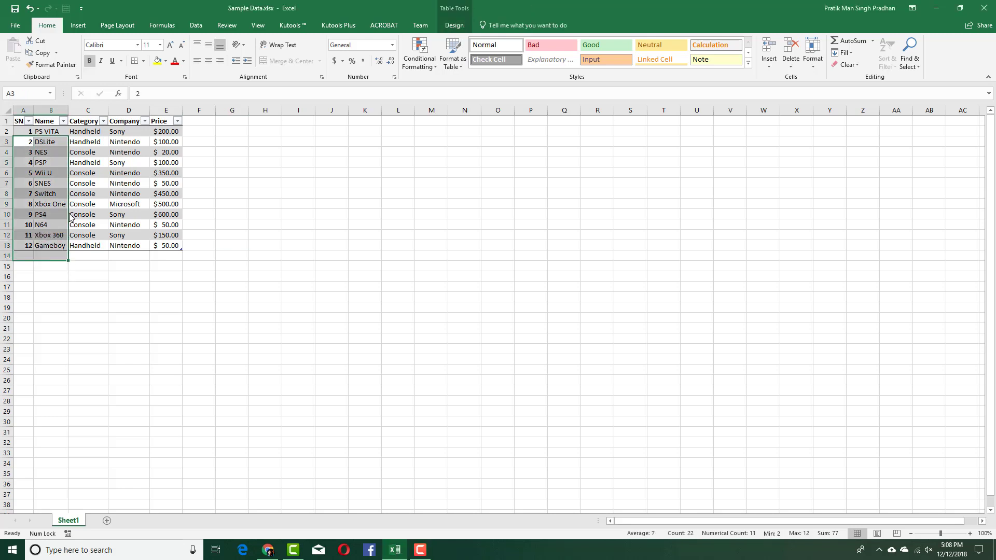
pyautogui.click(46, 132)
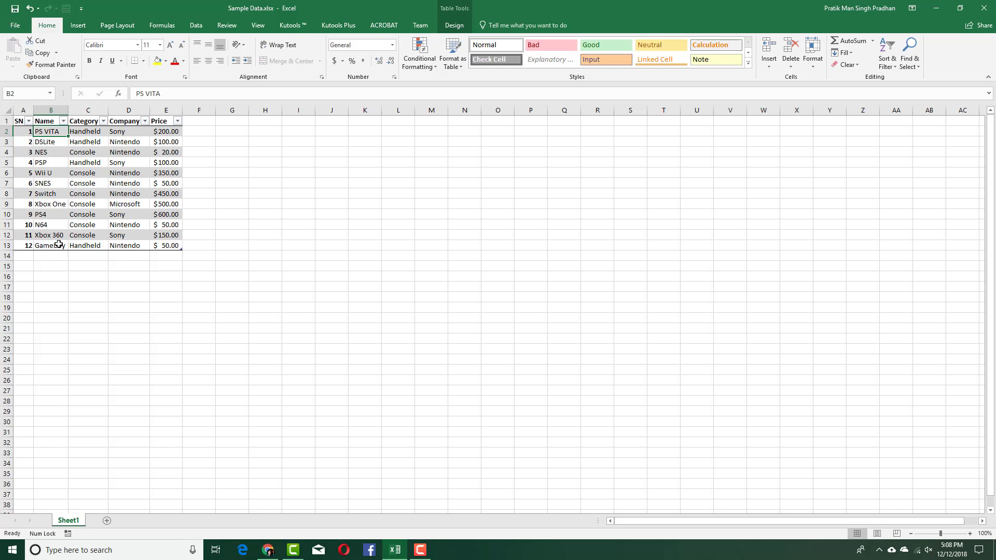
pyautogui.click(98, 133)
pyautogui.click(134, 131)
pyautogui.click(155, 133)
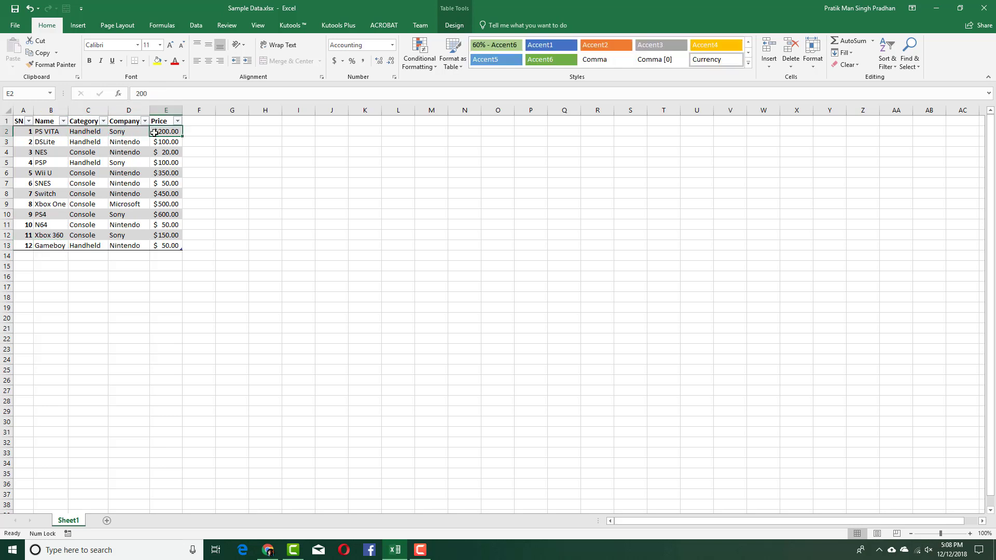
pyautogui.click(228, 275)
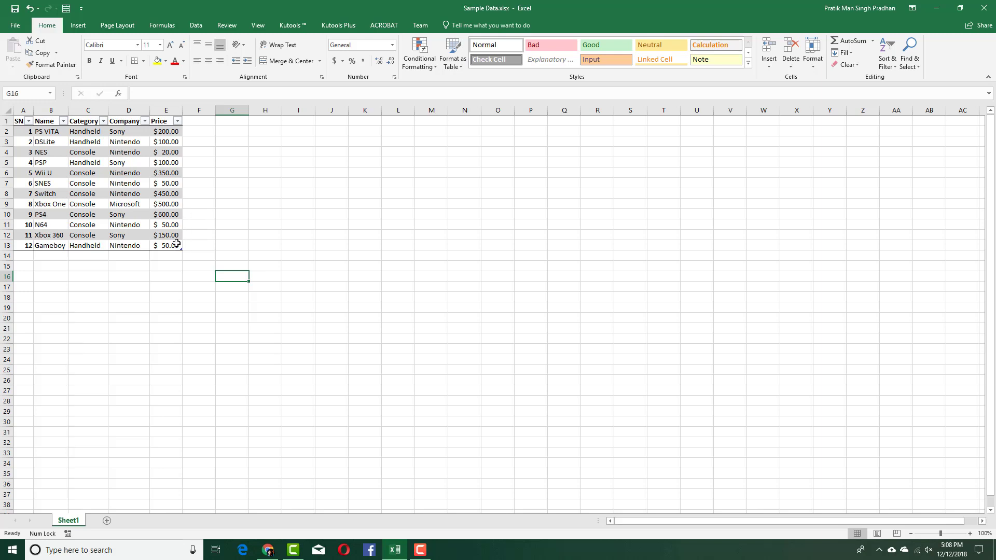
# Create a PivotTable from Table1 (A1:E13) on a new worksheet
pyautogui.moveTo(173, 246); pyautogui.dragTo(36, 125)
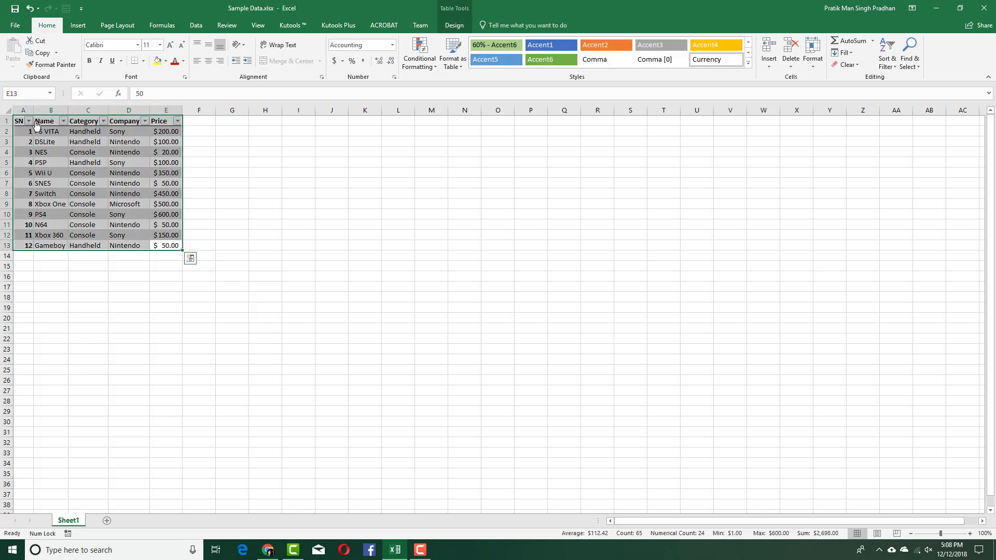
pyautogui.click(78, 26)
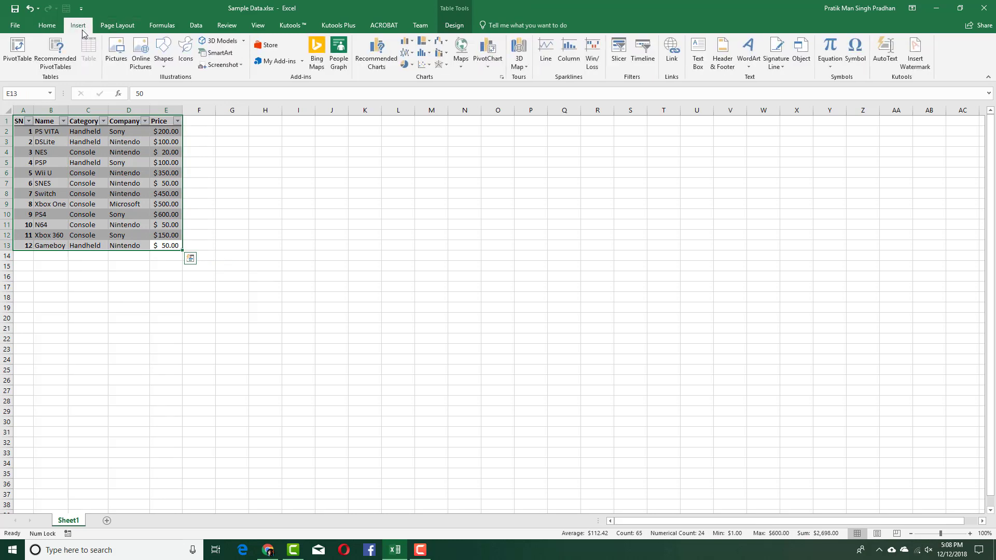
pyautogui.click(15, 52)
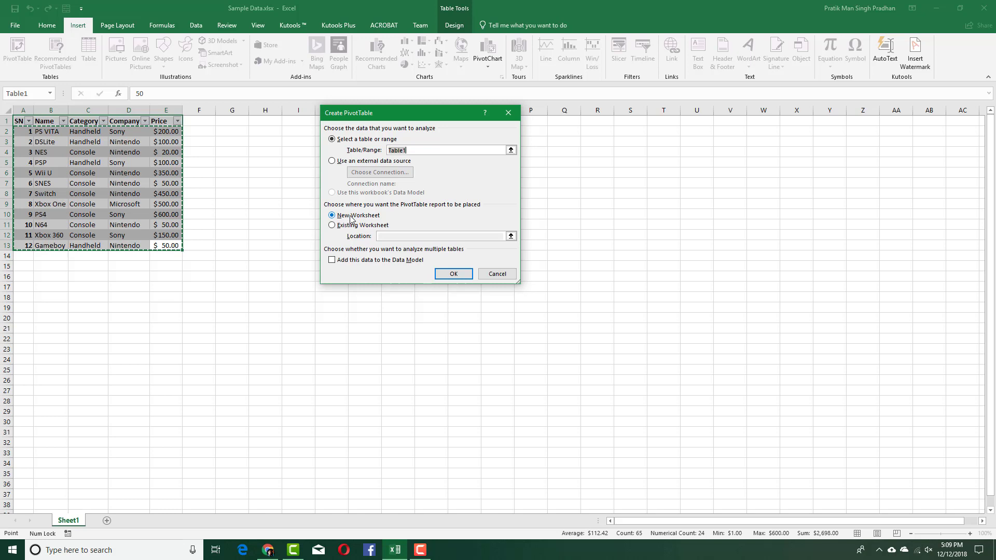
pyautogui.click(462, 275)
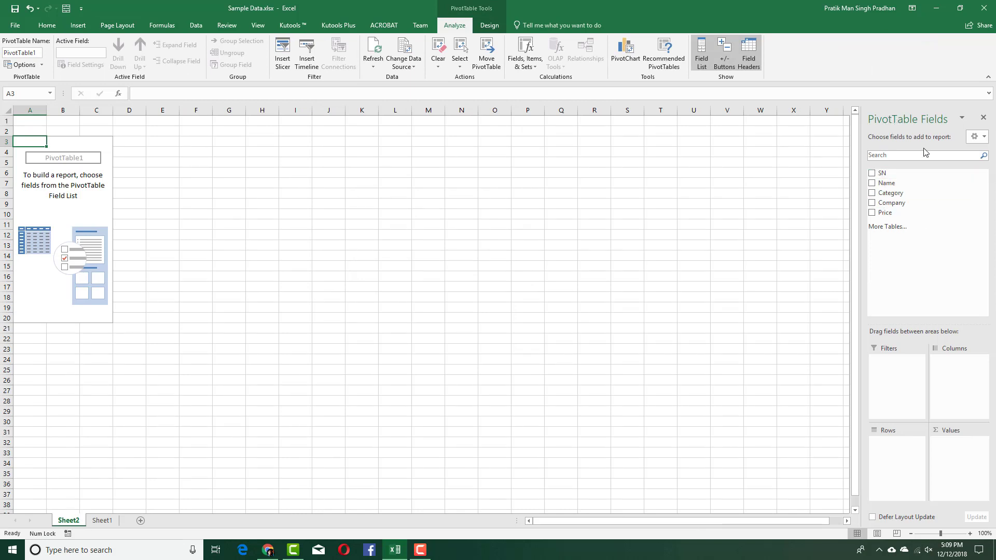
# Toggle SN, Name, Category and Company in turn, finally leaving Category as row labels
pyautogui.click(873, 173)
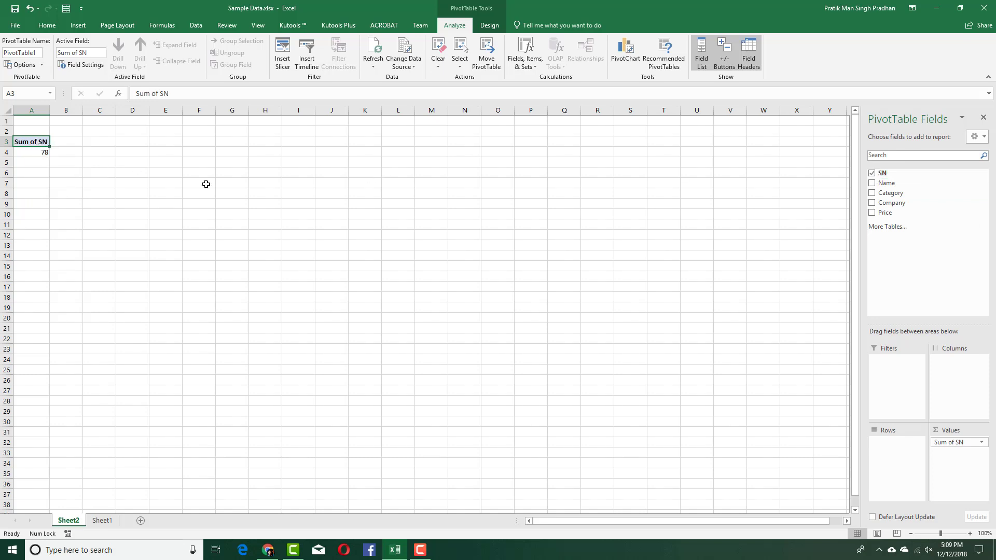
pyautogui.click(872, 173)
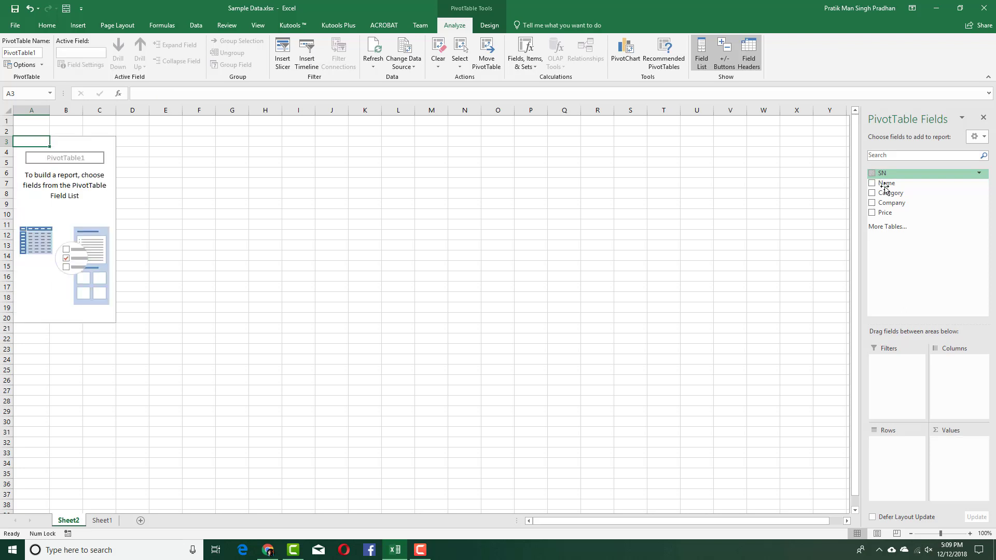
pyautogui.click(872, 183)
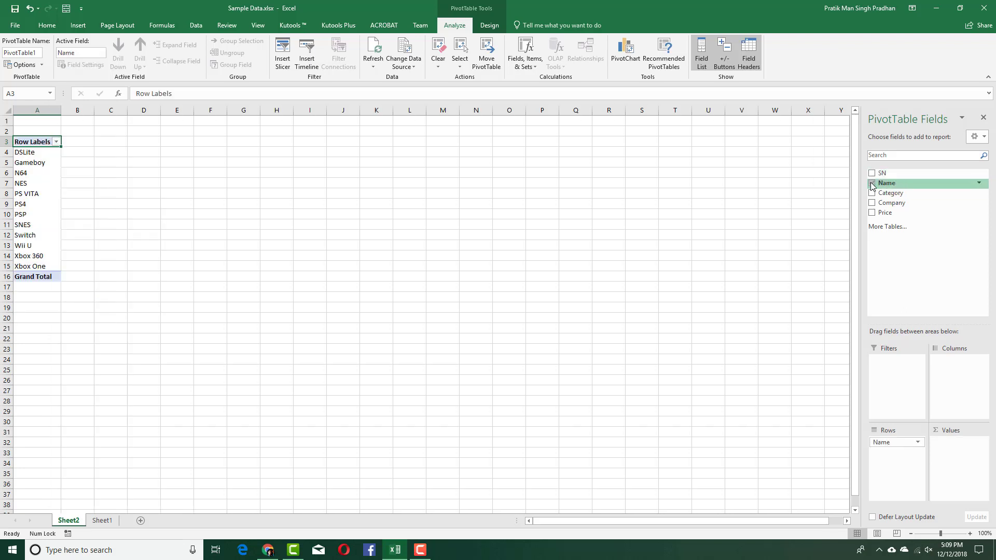
pyautogui.click(872, 183)
pyautogui.click(872, 193)
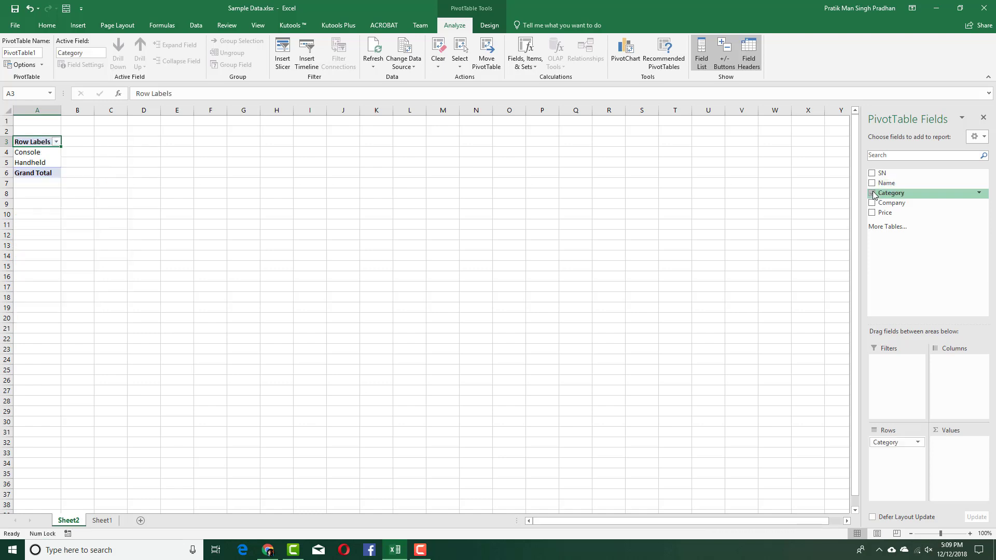
pyautogui.click(872, 193)
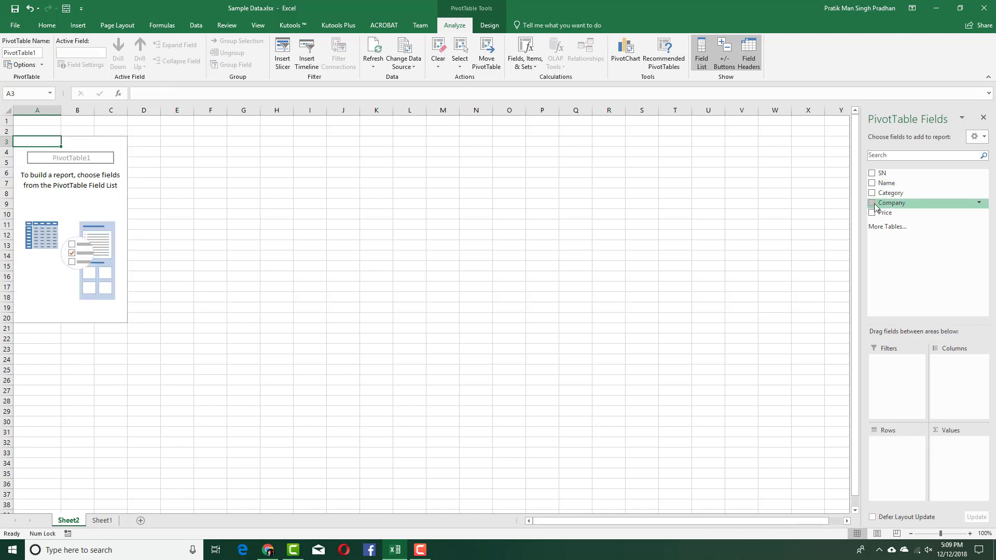
pyautogui.click(872, 203)
pyautogui.click(872, 203)
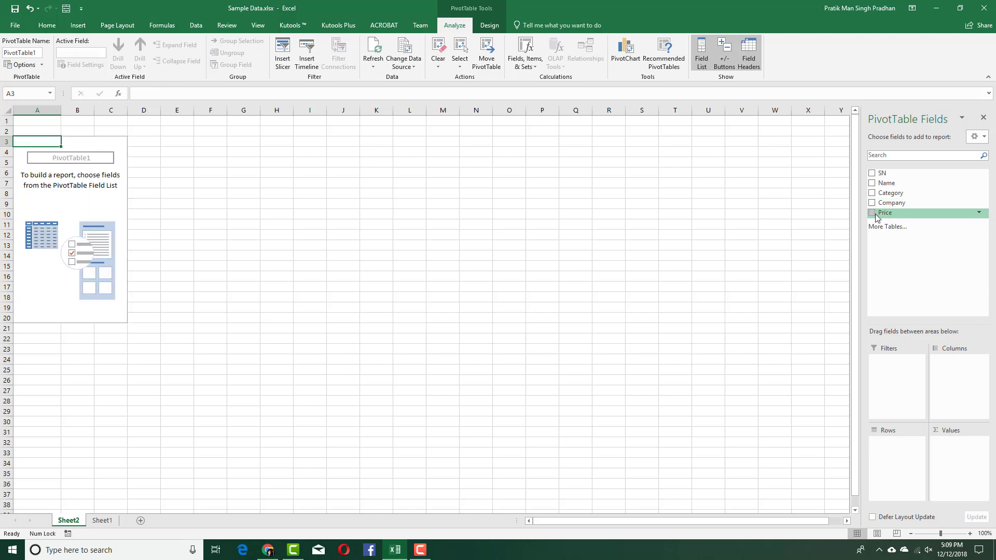
pyautogui.click(873, 193)
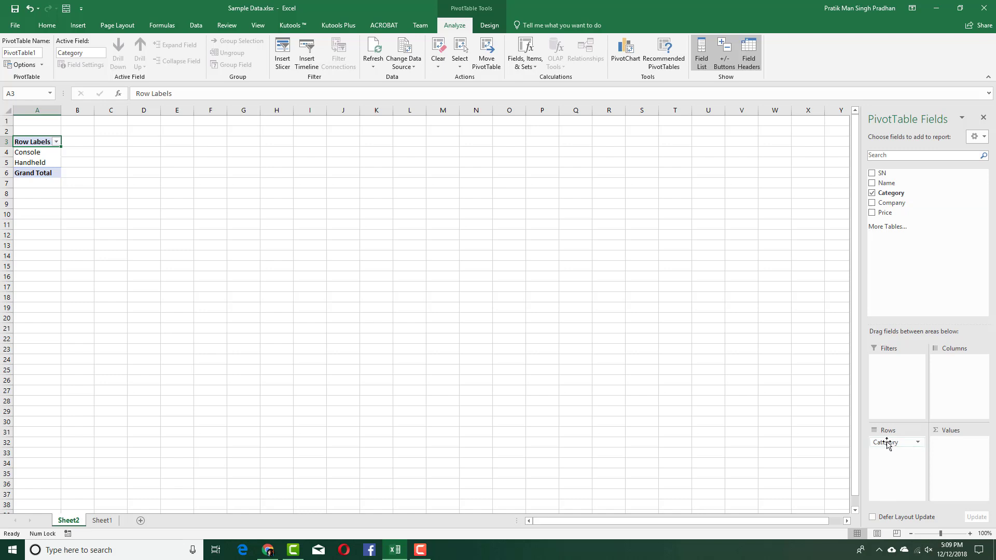
# Move Category through Filters and Values, ending in Columns to show Console and Handheld across
pyautogui.moveTo(888, 444); pyautogui.dragTo(945, 365)
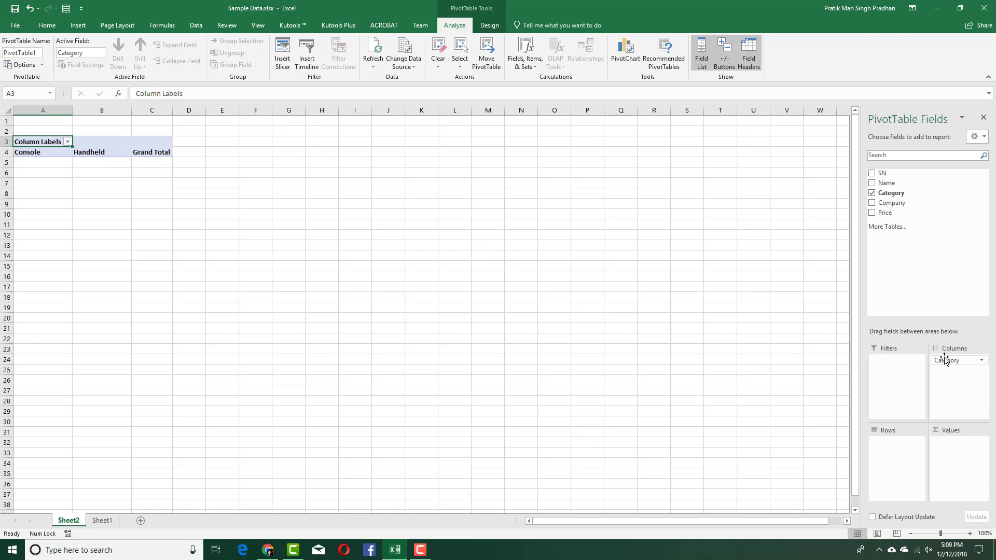
pyautogui.moveTo(946, 361); pyautogui.dragTo(960, 462)
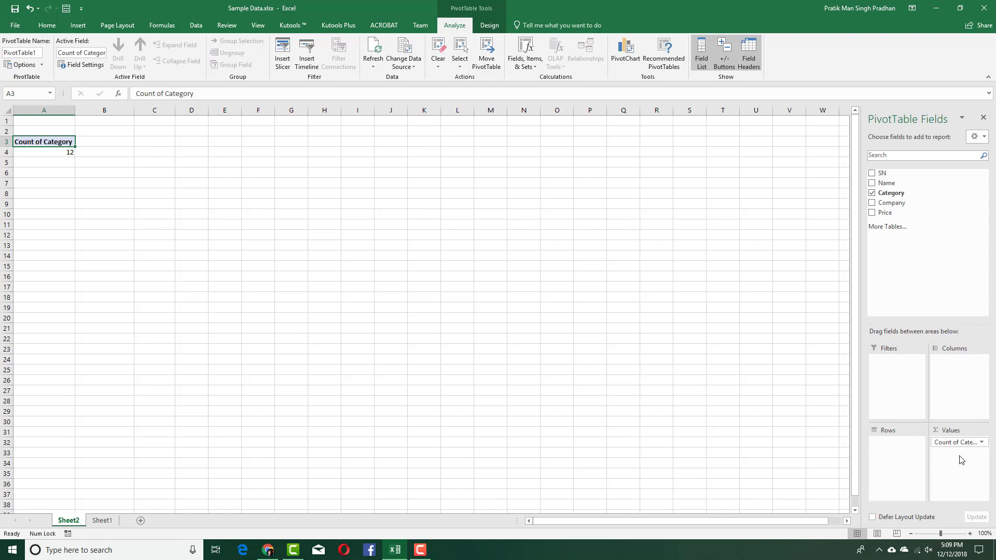
pyautogui.moveTo(943, 447); pyautogui.dragTo(951, 363)
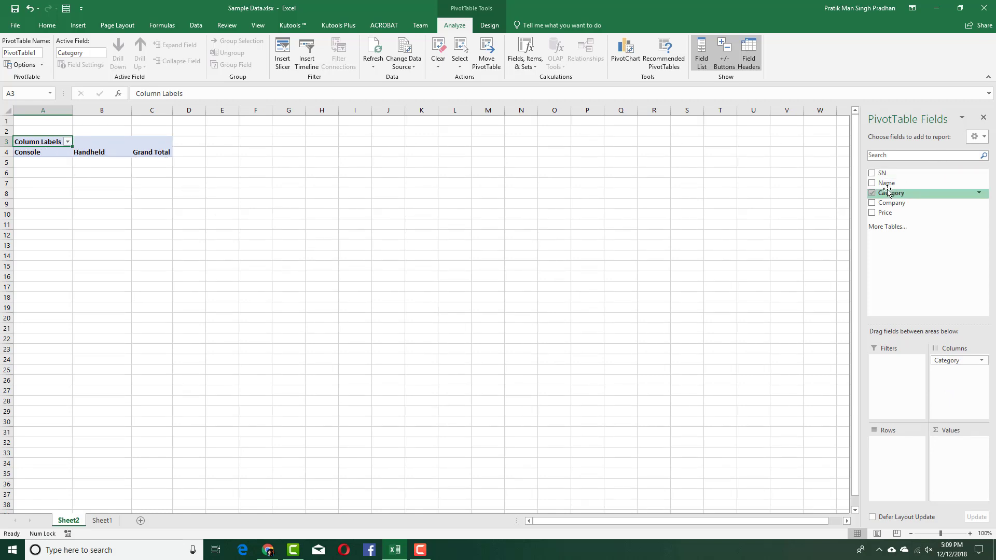
pyautogui.click(872, 184)
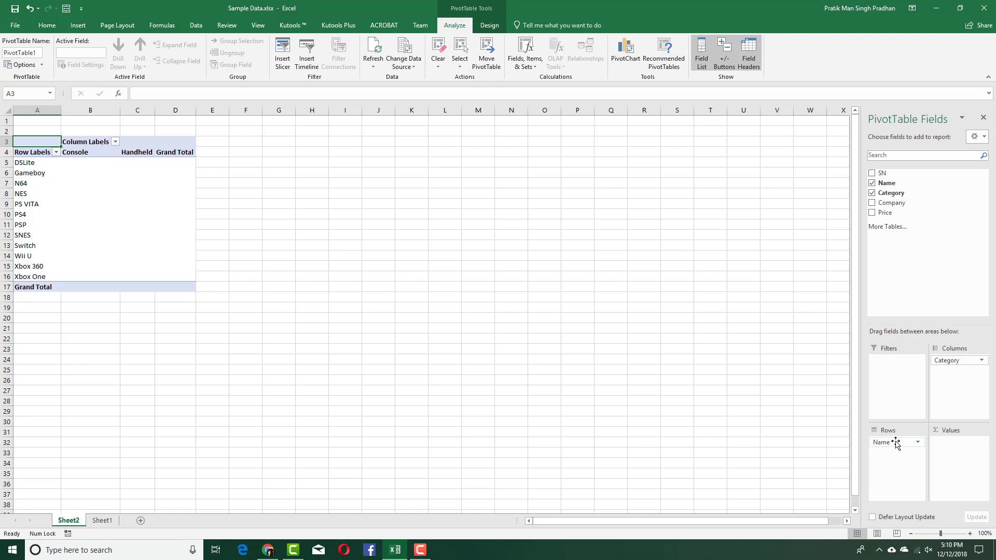
pyautogui.moveTo(896, 442); pyautogui.dragTo(961, 460)
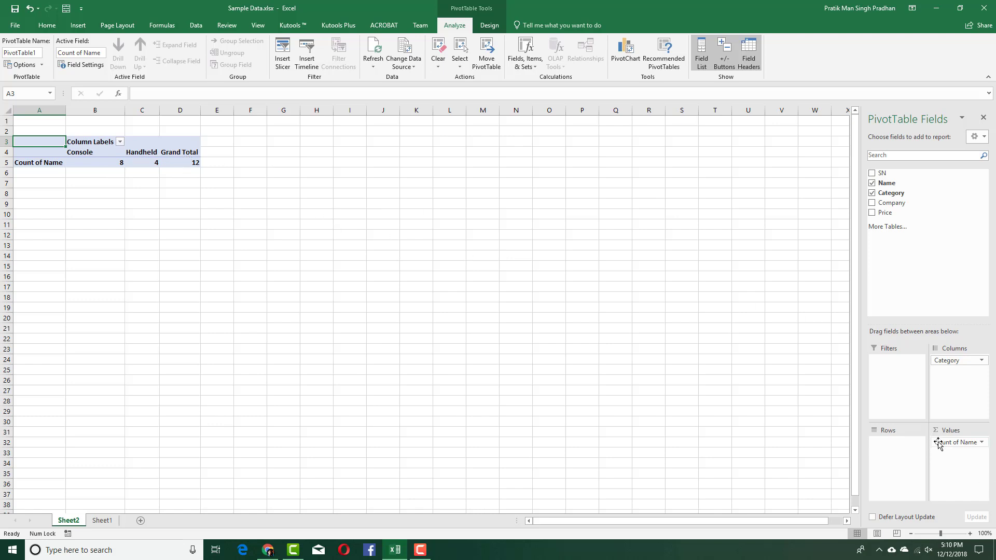
pyautogui.moveTo(951, 442); pyautogui.dragTo(893, 446)
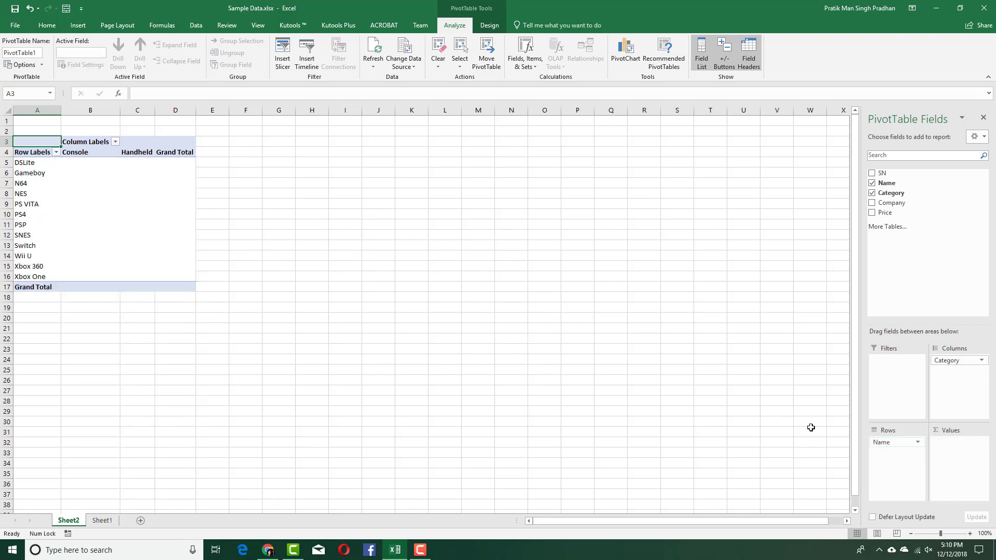
# Add Price, try it in Rows, then return it to Values as Sum of Price (total 2620)
pyautogui.click(871, 213)
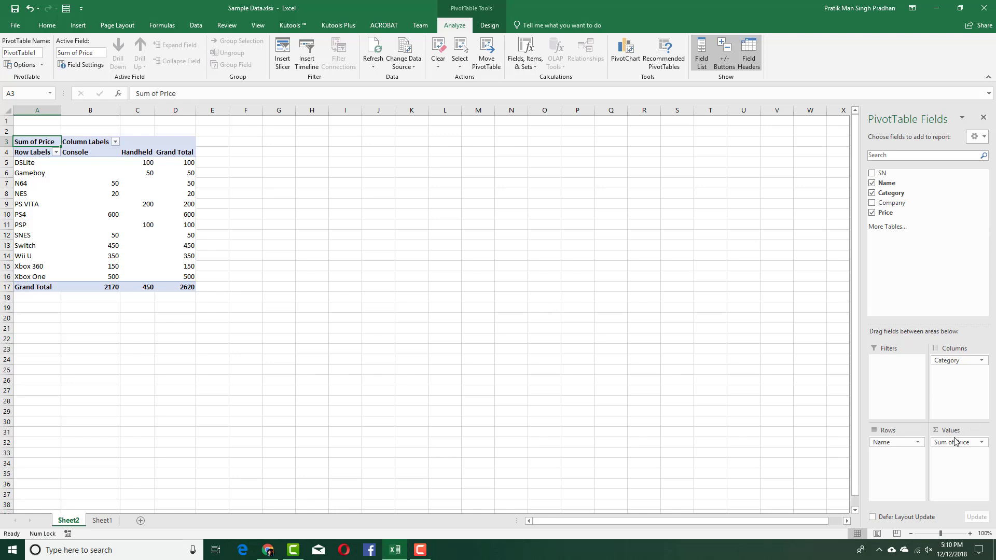
pyautogui.moveTo(956, 442); pyautogui.dragTo(912, 469)
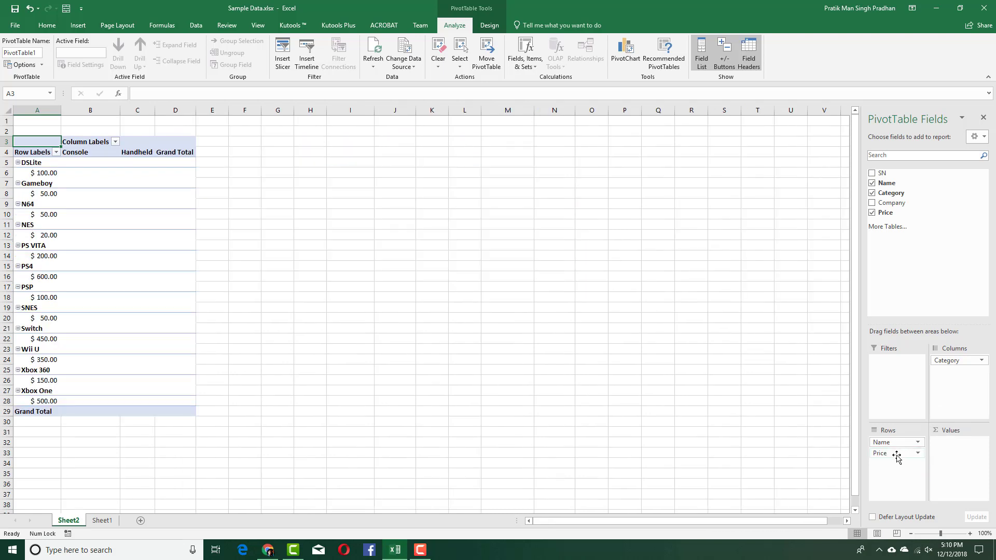
pyautogui.moveTo(897, 459); pyautogui.dragTo(959, 458)
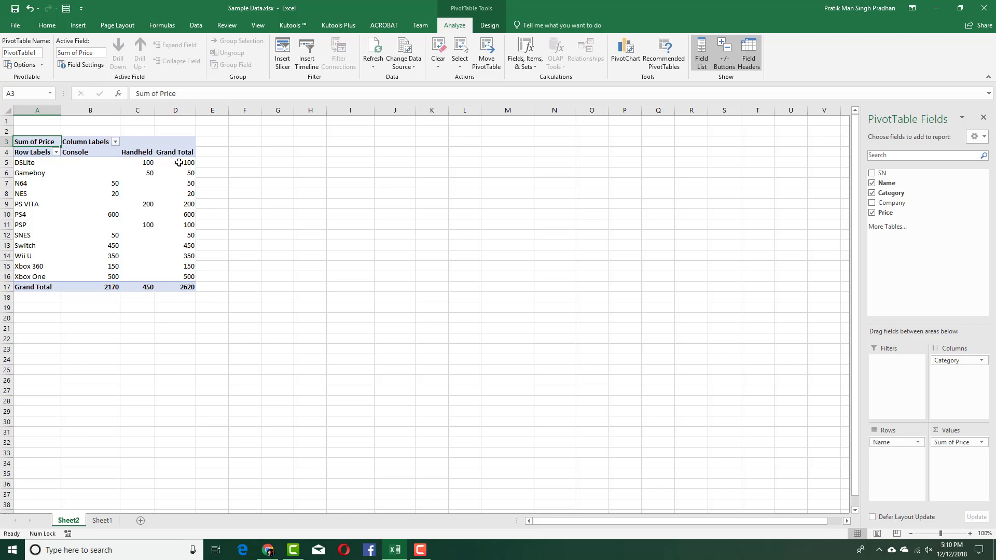
pyautogui.moveTo(138, 164)
# Add Company as a report filter and filter the pivot to Microsoft only
pyautogui.click(872, 203)
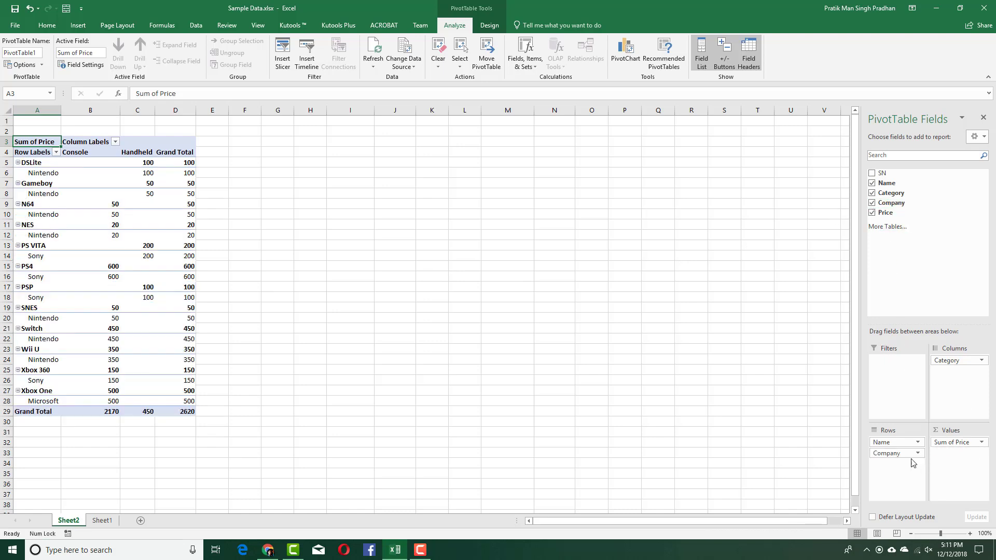
pyautogui.moveTo(888, 454); pyautogui.dragTo(898, 391)
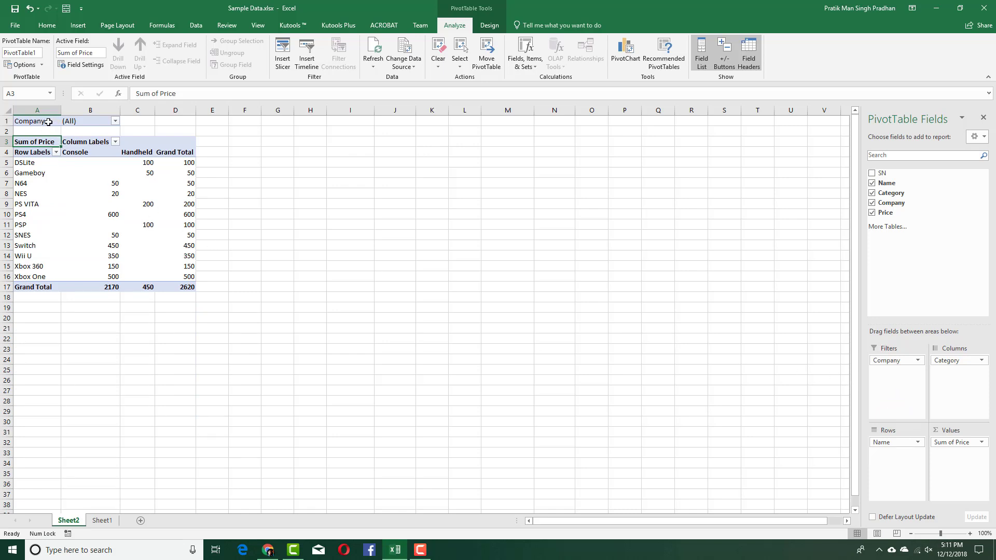
pyautogui.click(115, 121)
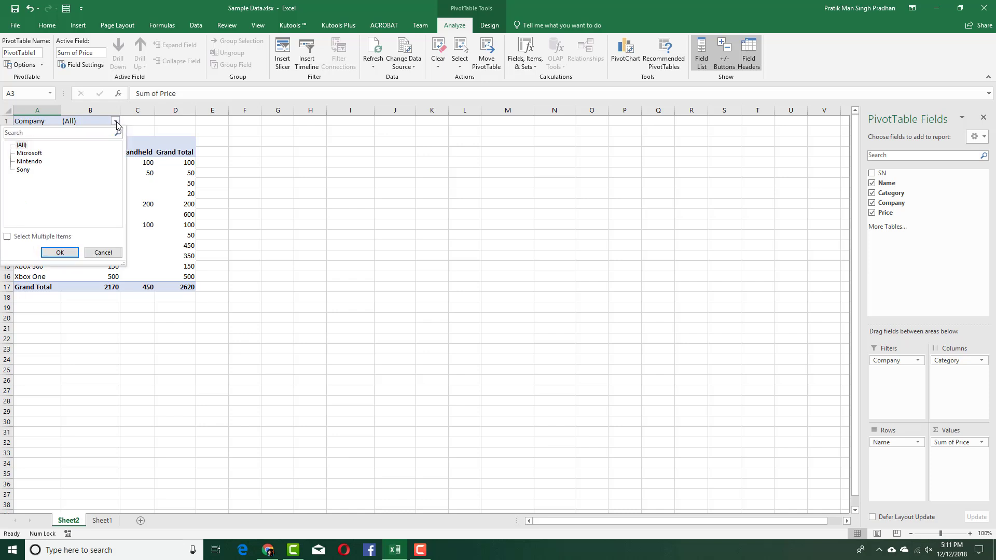
pyautogui.click(24, 153)
pyautogui.click(60, 252)
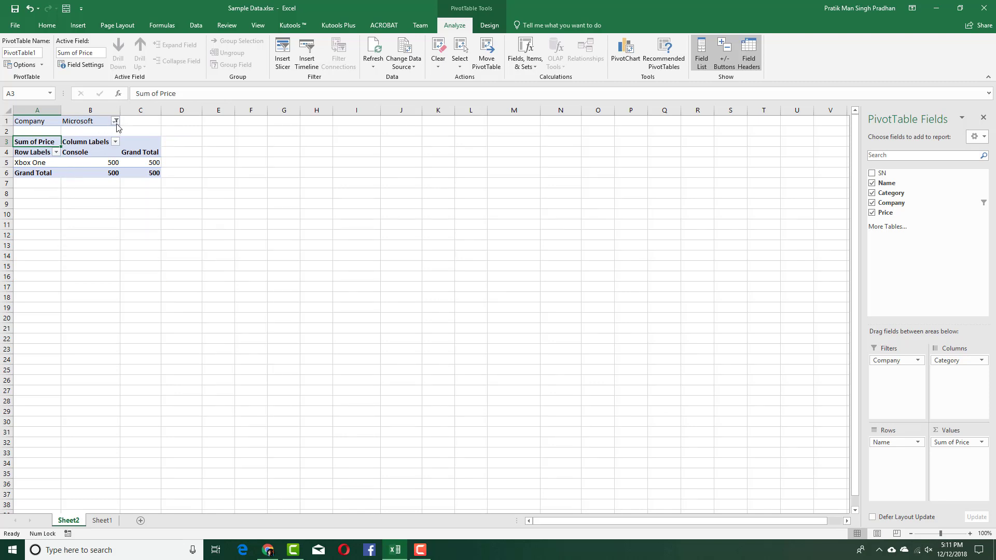
# Switch the Company filter to Nintendo, giving a 1070 grand total
pyautogui.click(116, 122)
pyautogui.click(29, 161)
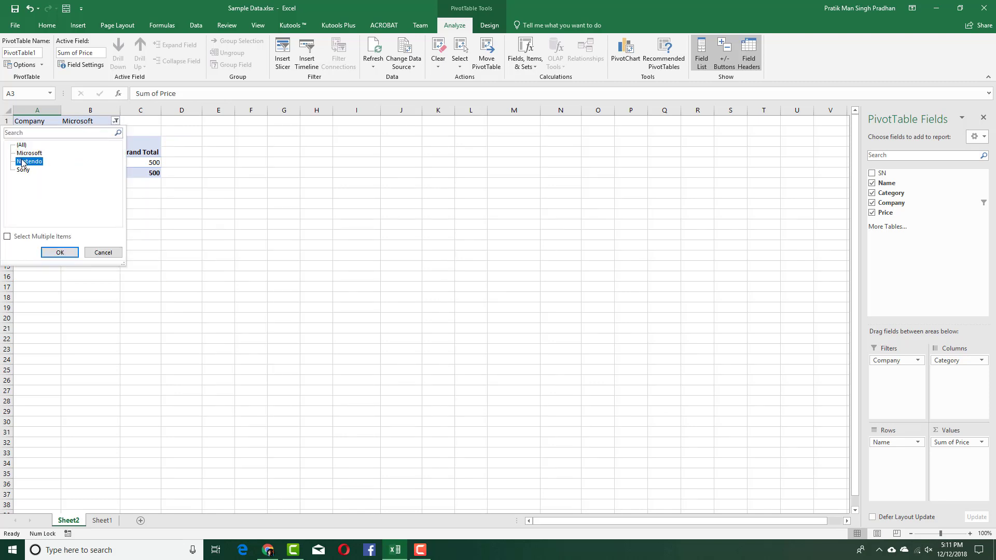
pyautogui.click(60, 253)
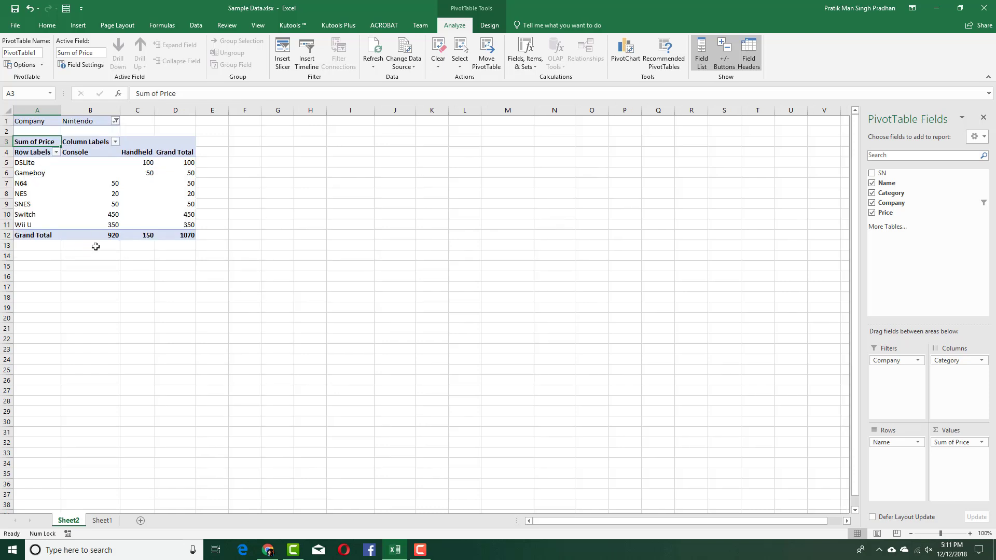
# Change the Company filter to Sony only
pyautogui.click(116, 122)
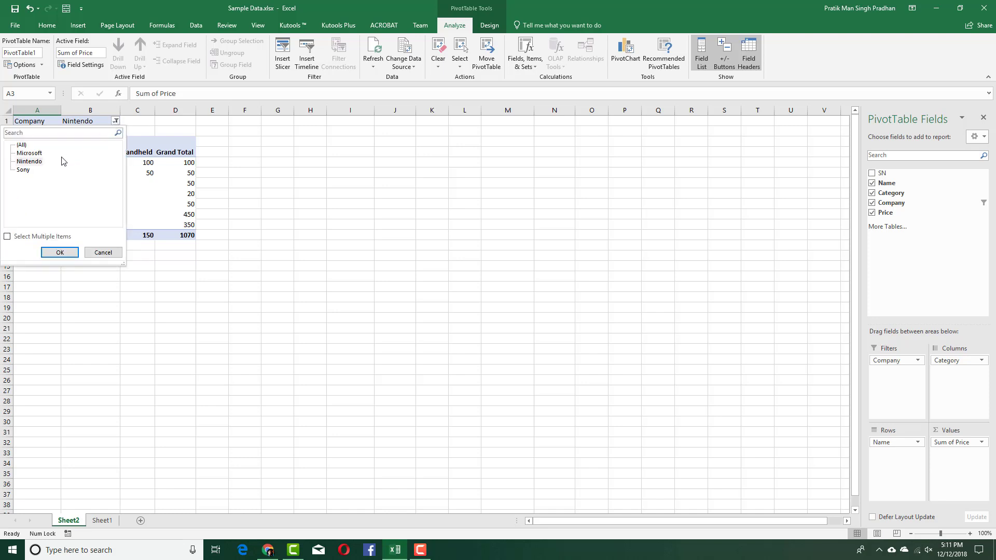
pyautogui.click(23, 170)
pyautogui.click(59, 253)
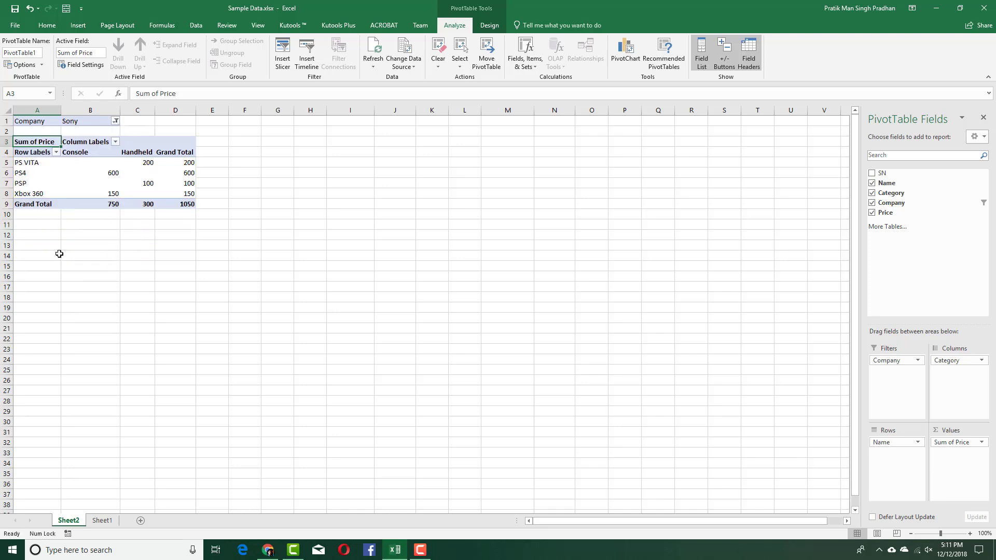
pyautogui.click(110, 127)
# Enable multiple items and filter Company to both Nintendo and Sony, totalling 2120
pyautogui.click(115, 122)
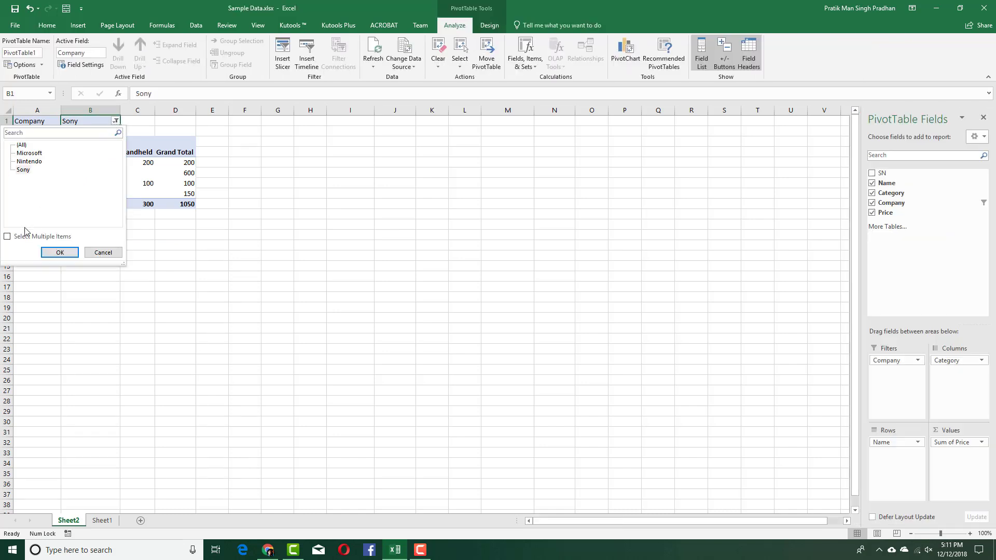
pyautogui.click(11, 237)
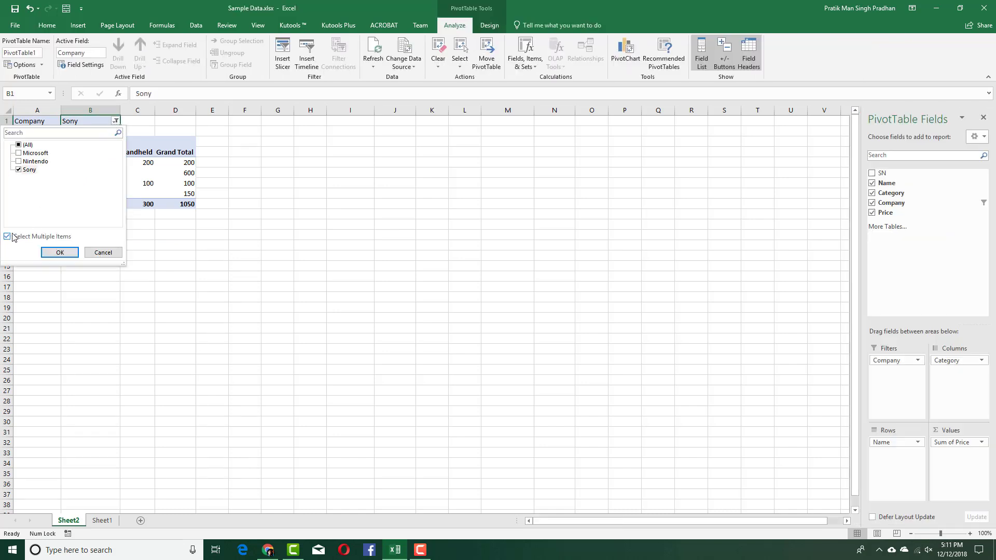
pyautogui.click(18, 161)
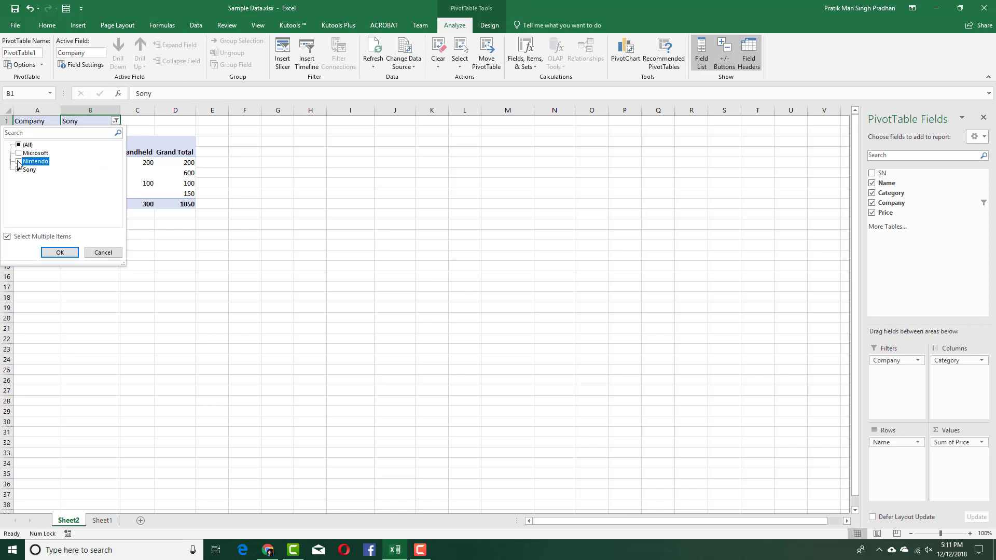
pyautogui.click(59, 252)
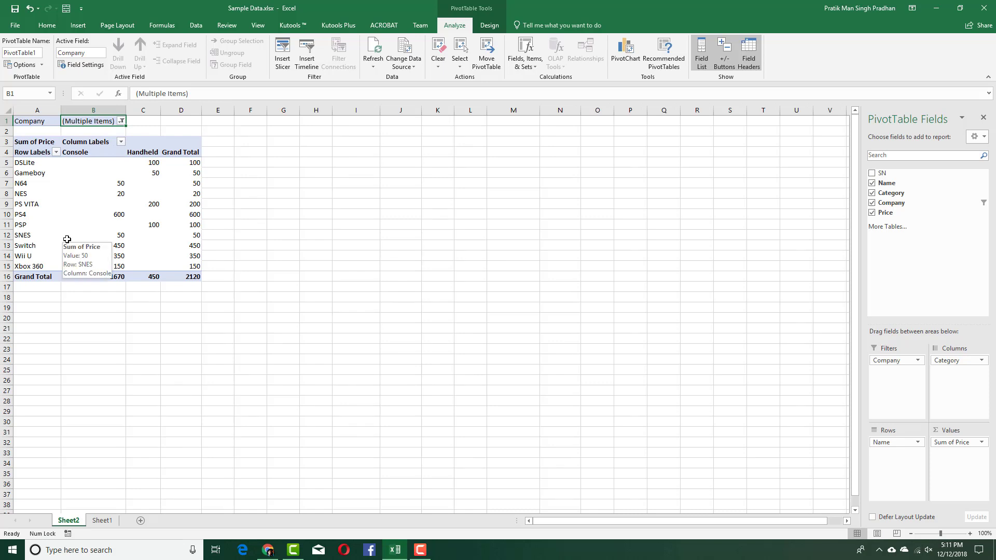